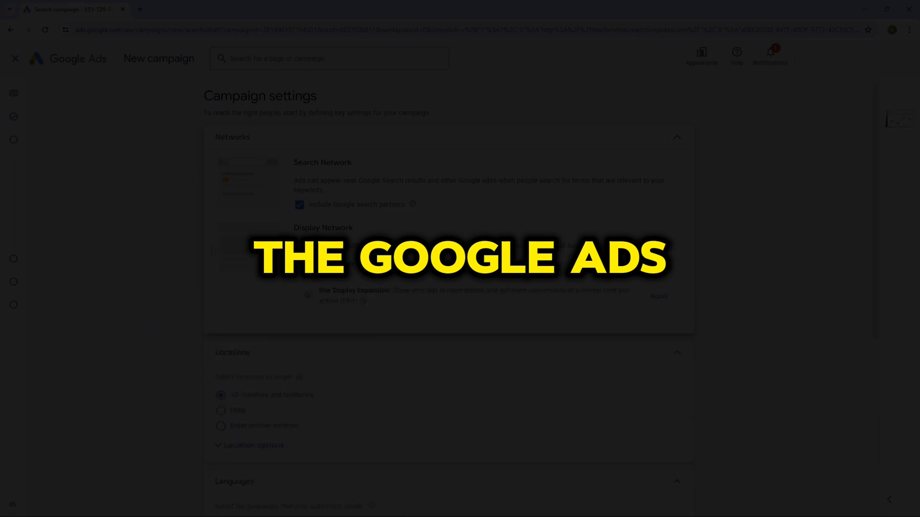
scroll(234, 361, down, 7)
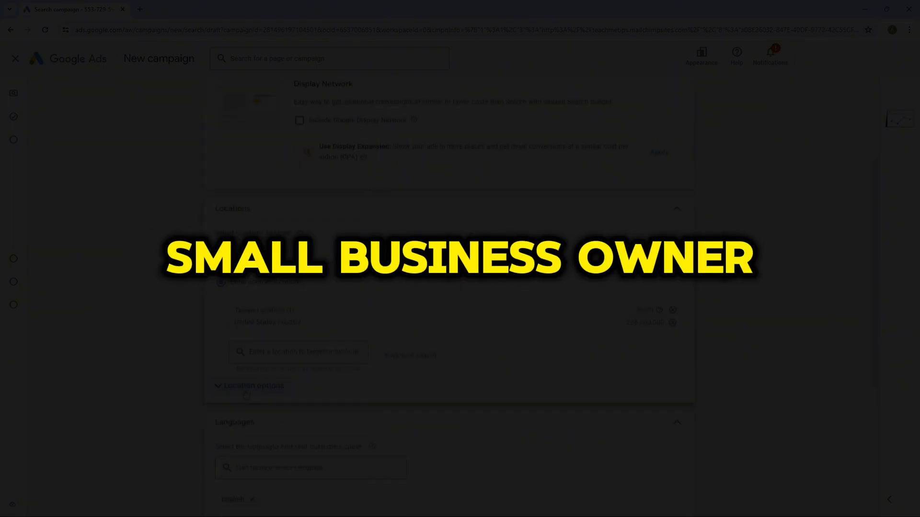
scroll(233, 360, down, 3)
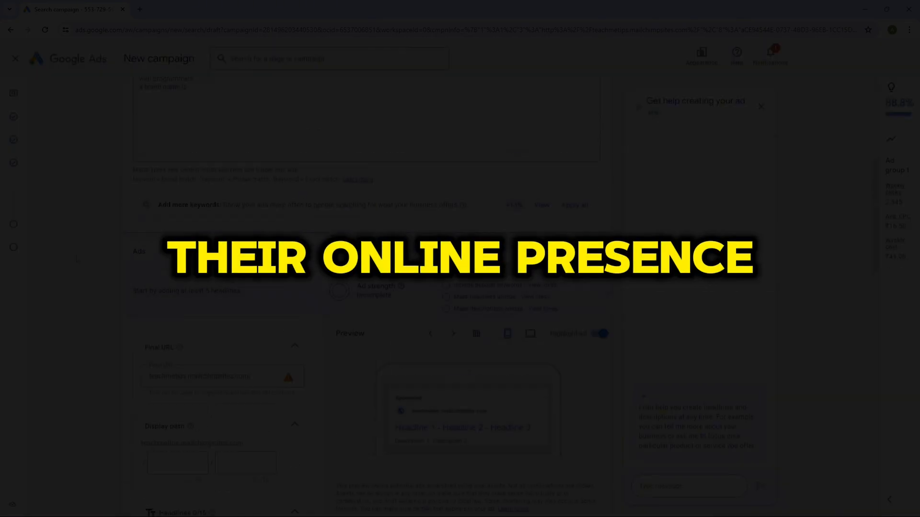
scroll(190, 364, down, 3)
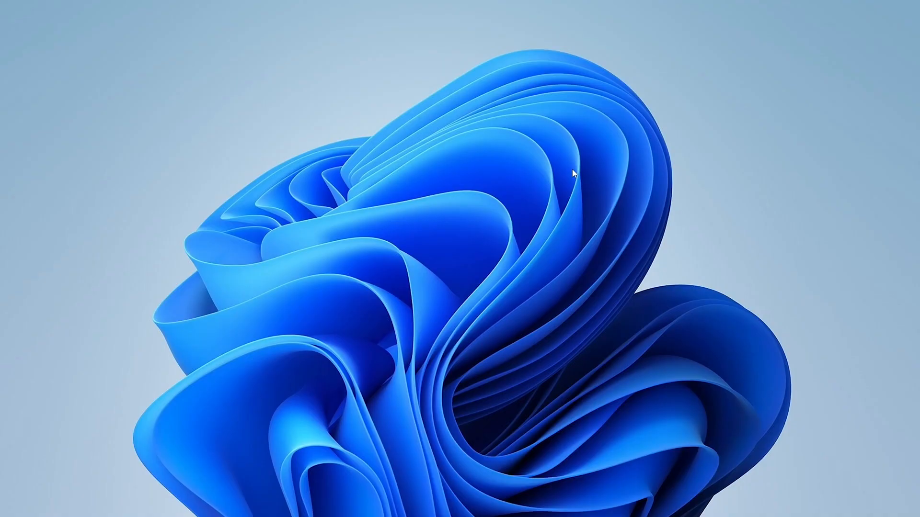
Open Chrome, search Google for "google ads" and go to the Google Ads website.
click(524, 506)
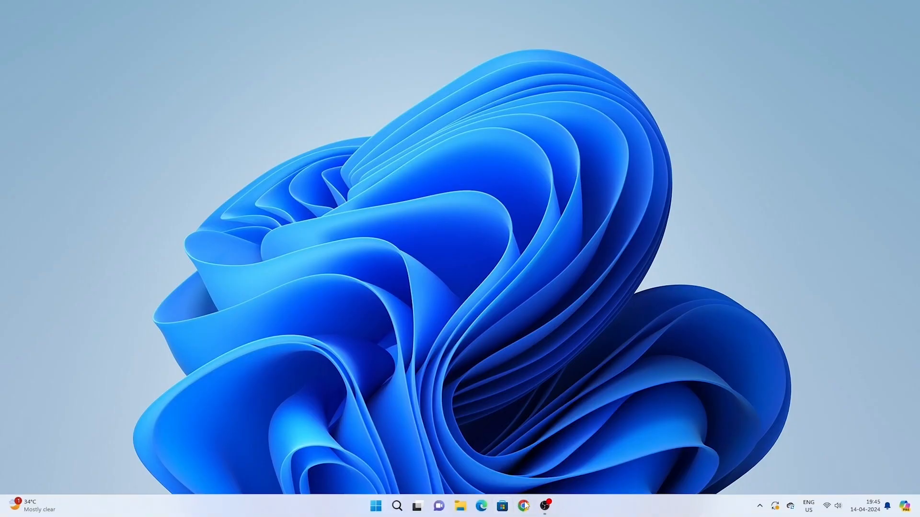
click(423, 192)
text(google ads)
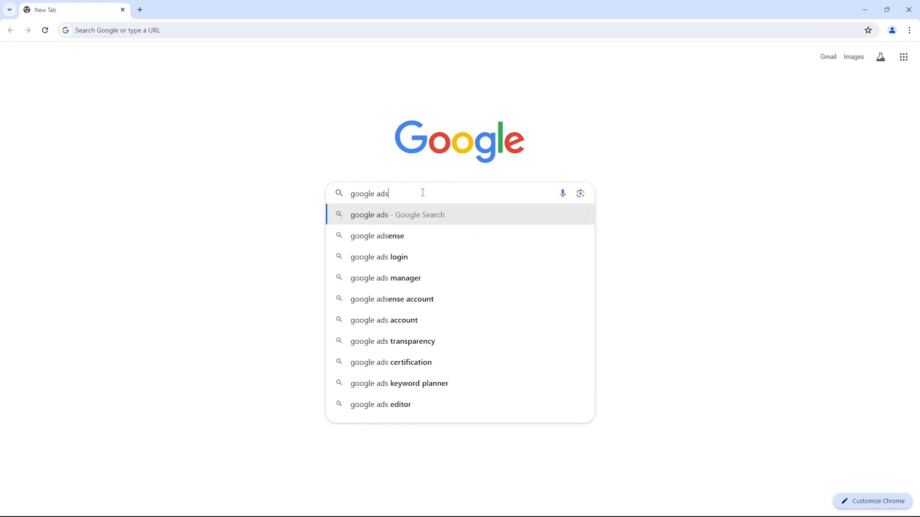
key(Return)
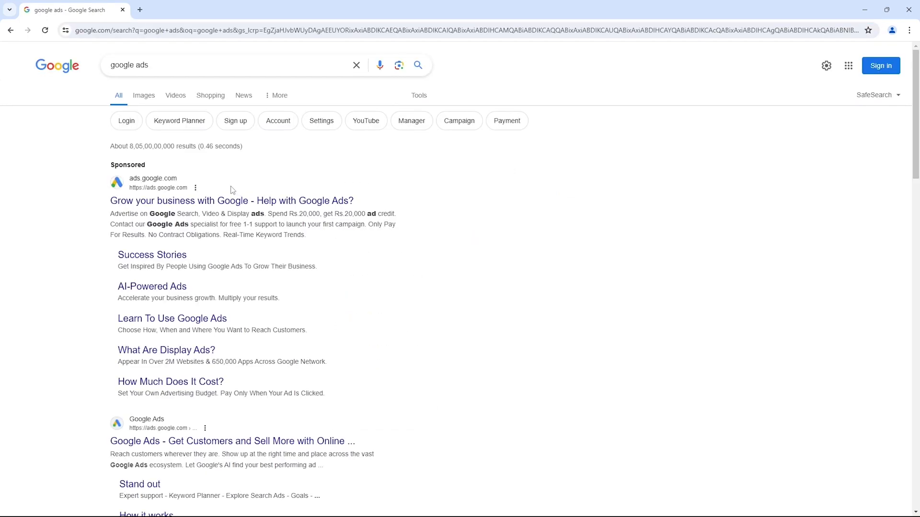
click(180, 201)
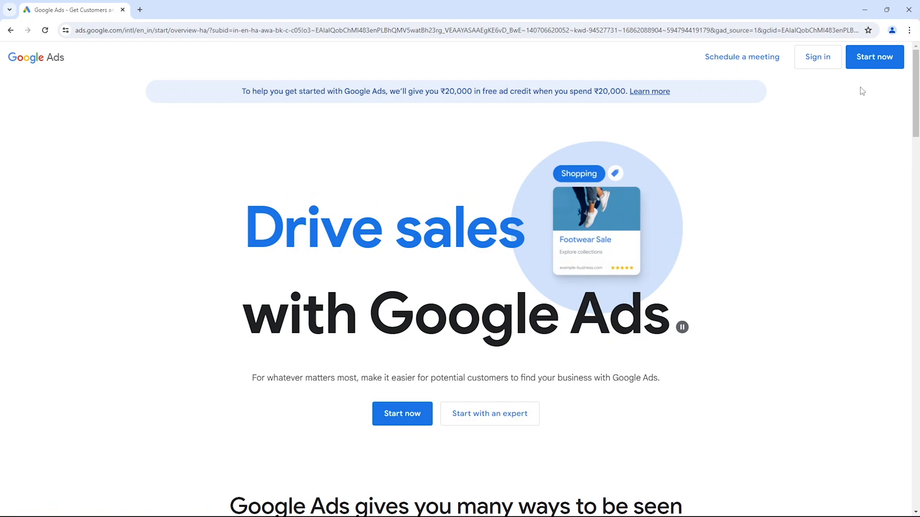
Start the Google Ads sign-up and sign in with the account's e-mail and password.
click(875, 57)
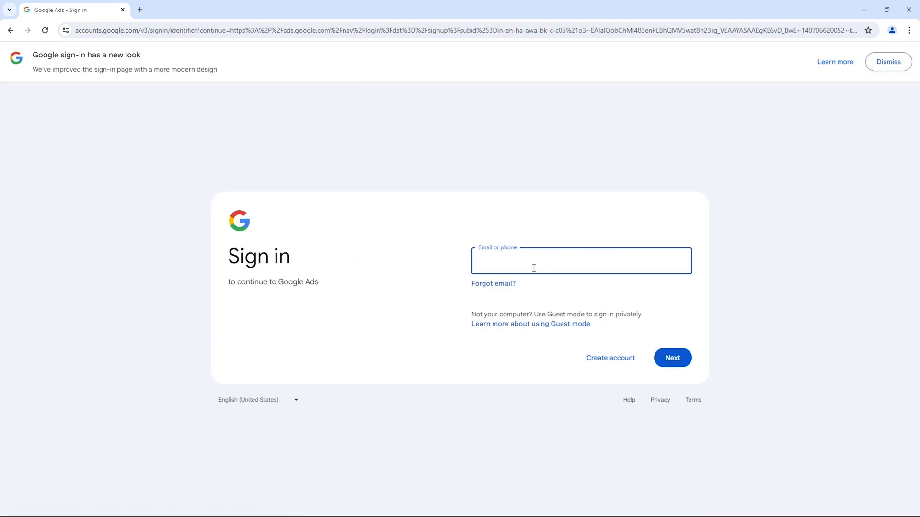
click(671, 359)
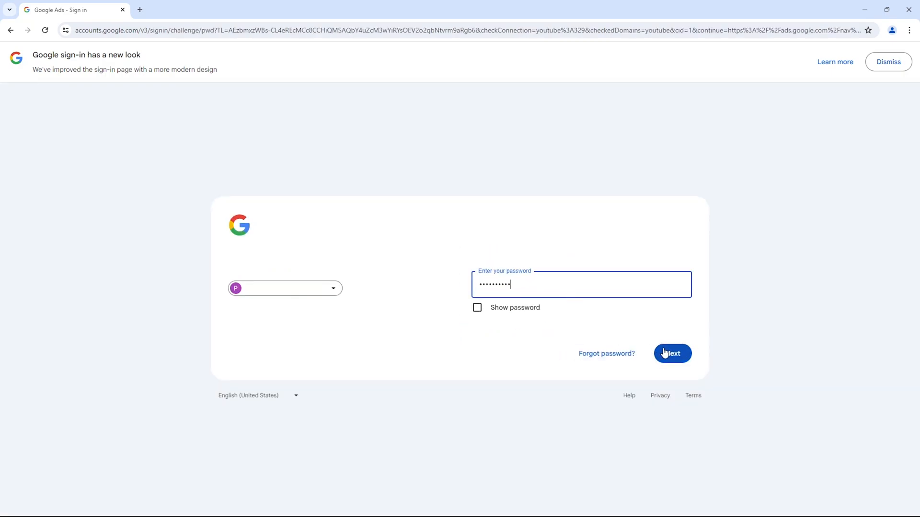
click(665, 351)
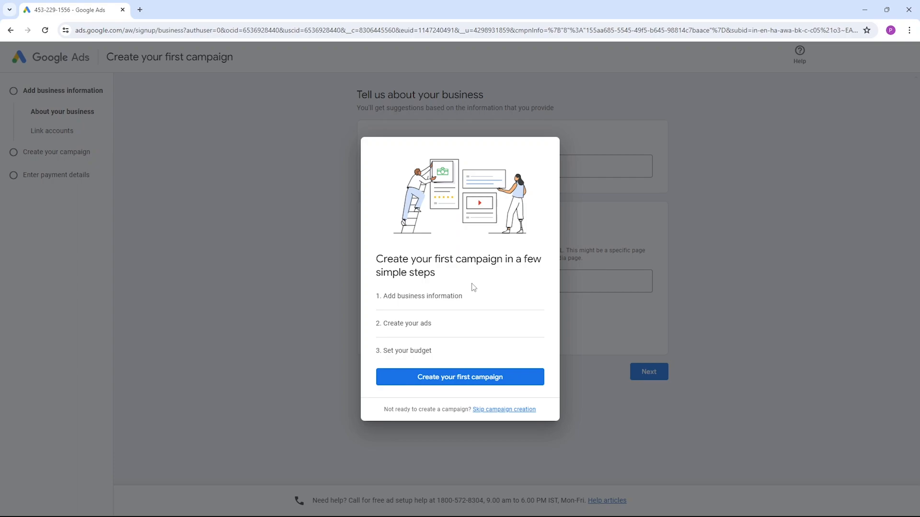
Skip the guided campaign creation, confirm the account settings with India, India Time and Indian Rupee, and go to the account overview.
click(497, 411)
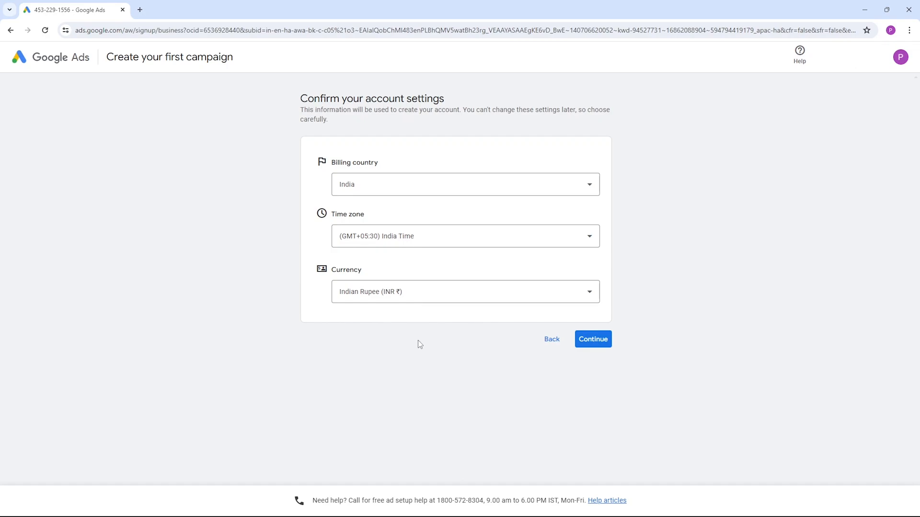
click(601, 341)
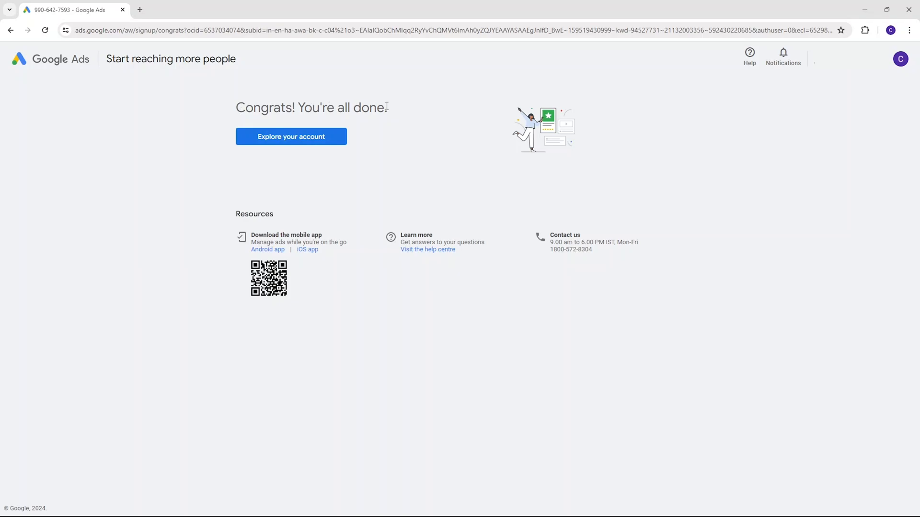
click(286, 139)
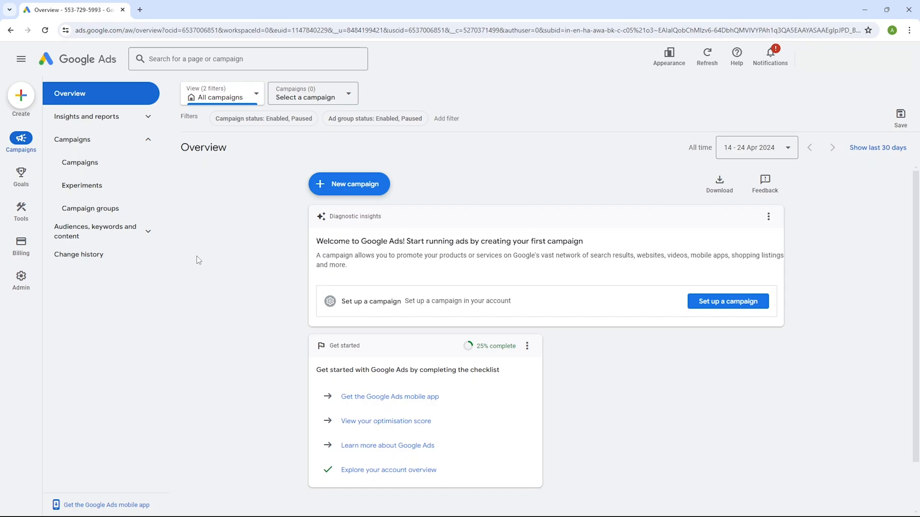
Start a new campaign without a goal's guidance and choose Search as the campaign type.
mouse_move(24, 196)
click(344, 183)
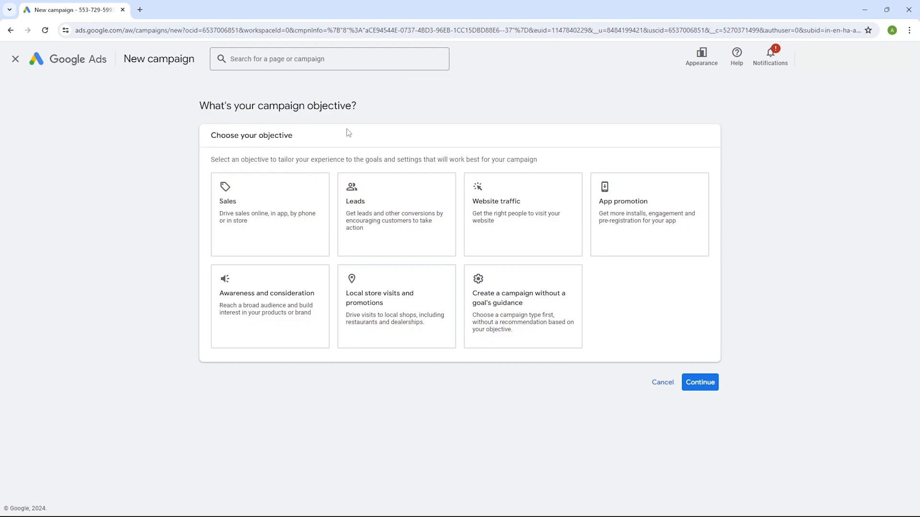
click(390, 223)
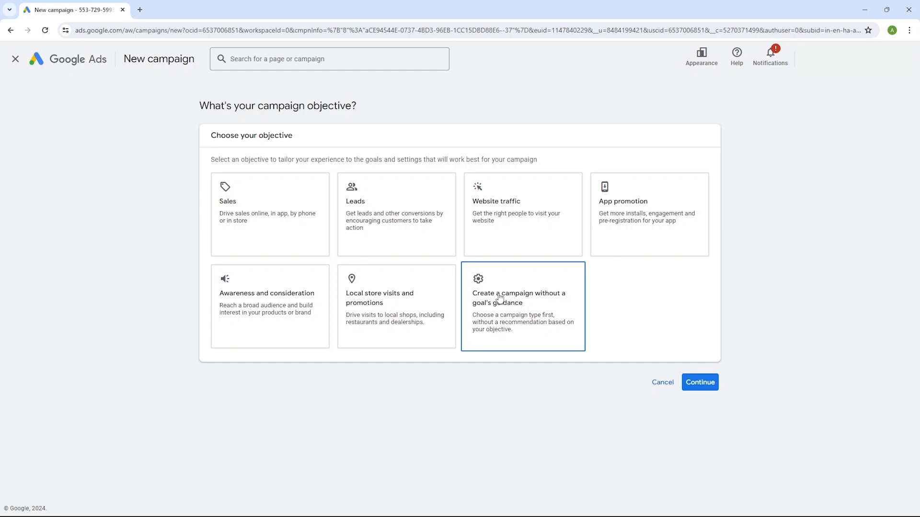
click(516, 301)
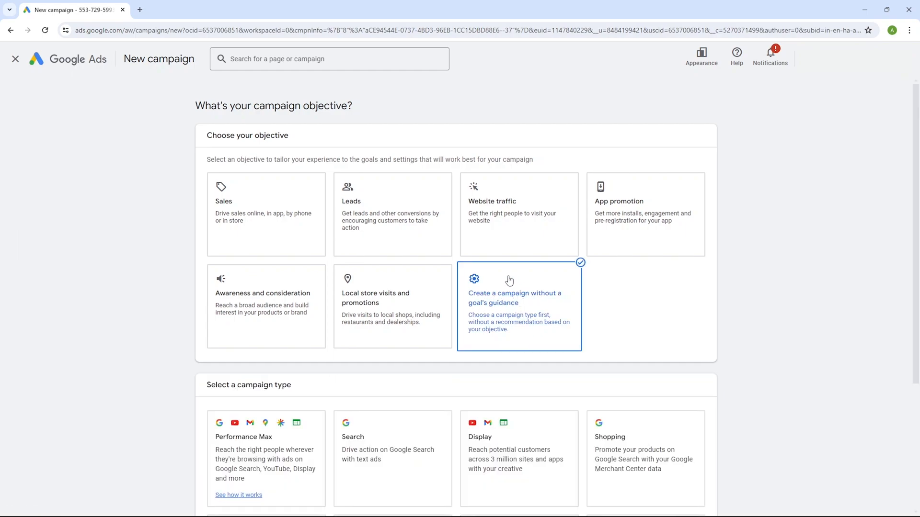
scroll(508, 288, down, 2)
scroll(499, 270, down, 1)
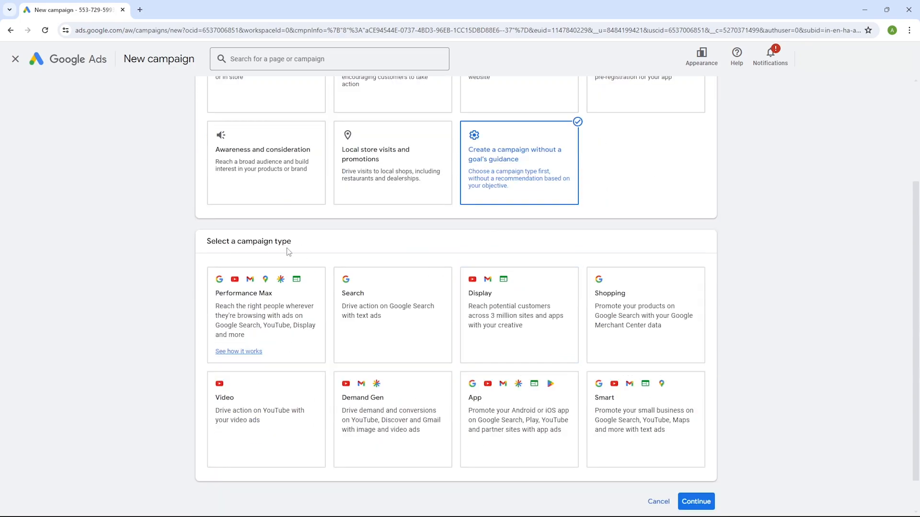
click(390, 316)
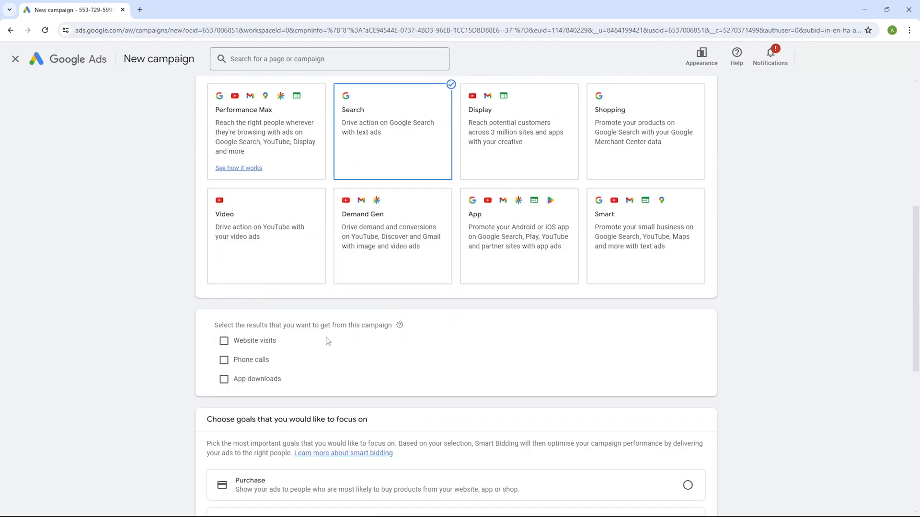
click(245, 345)
scroll(244, 345, down, 1)
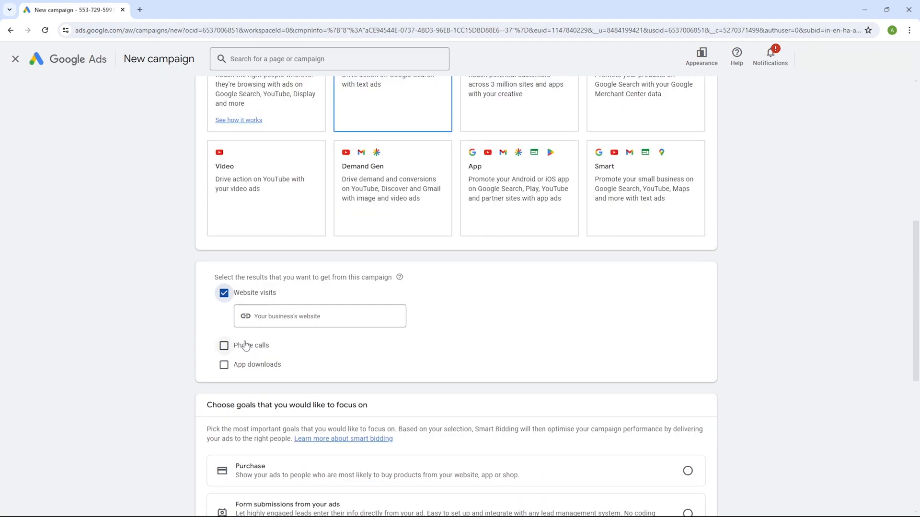
click(285, 318)
text(http://teachmetips.mailchimpsites.com/)
Choose Page view as the goal the campaign focuses on.
scroll(355, 325, down, 2)
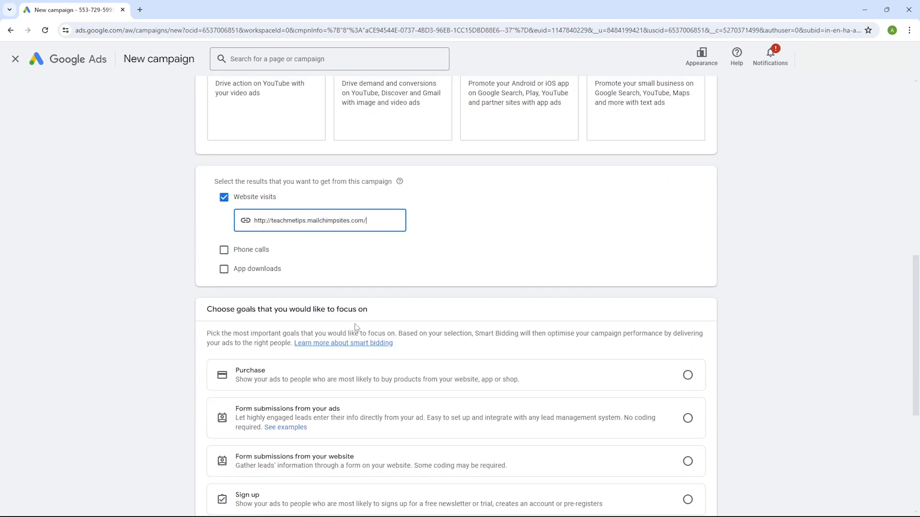
scroll(355, 326, down, 2)
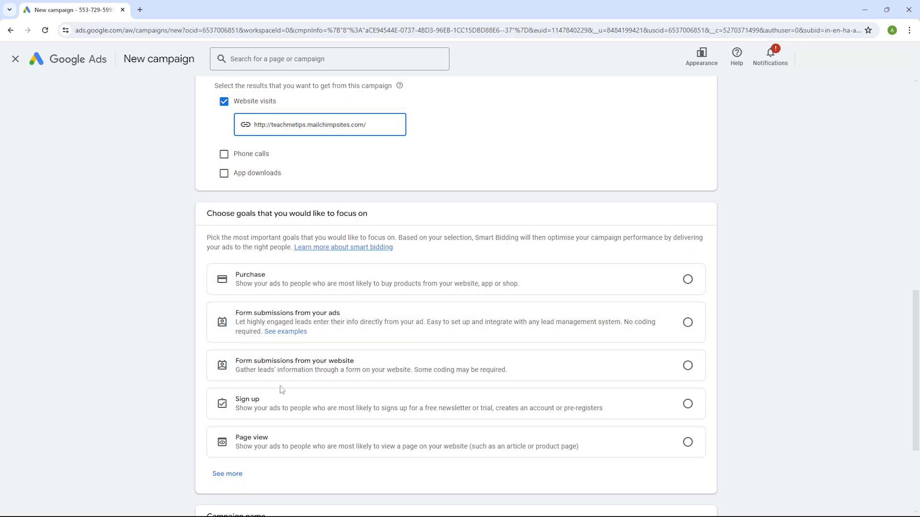
click(415, 442)
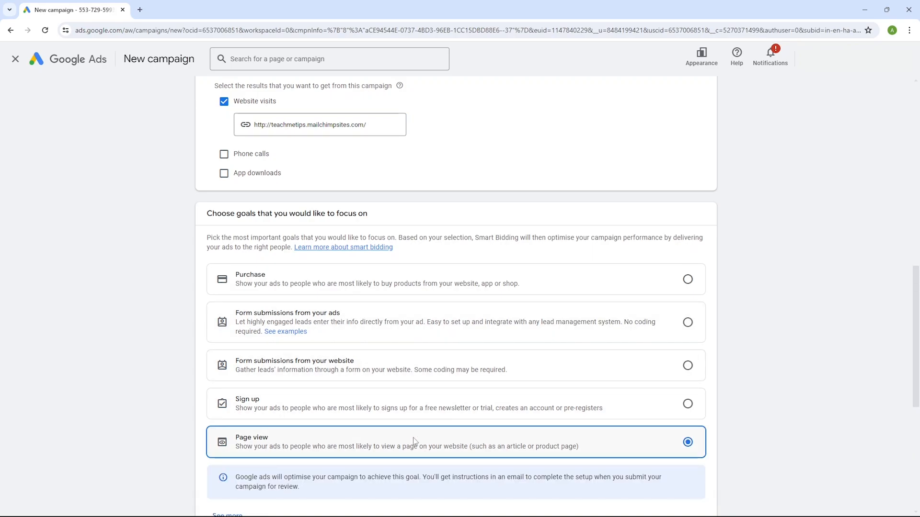
Name the campaign "Search campaign web developer" and agree to continue with enhanced conversions turned on.
scroll(349, 430, down, 6)
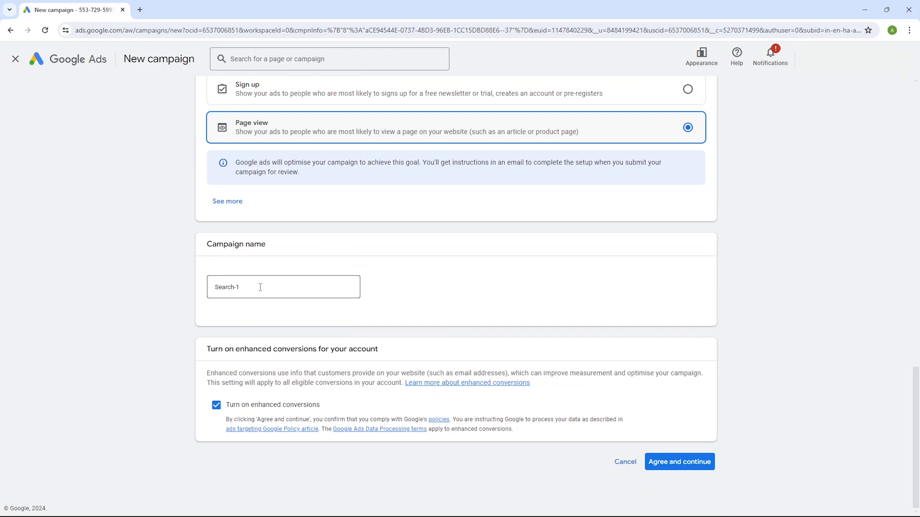
click(260, 287)
text(campaign web developer)
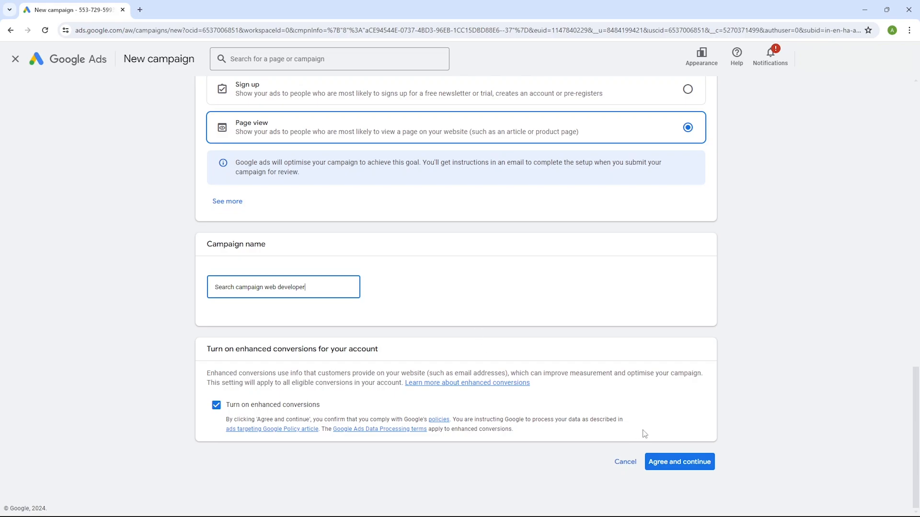
click(678, 463)
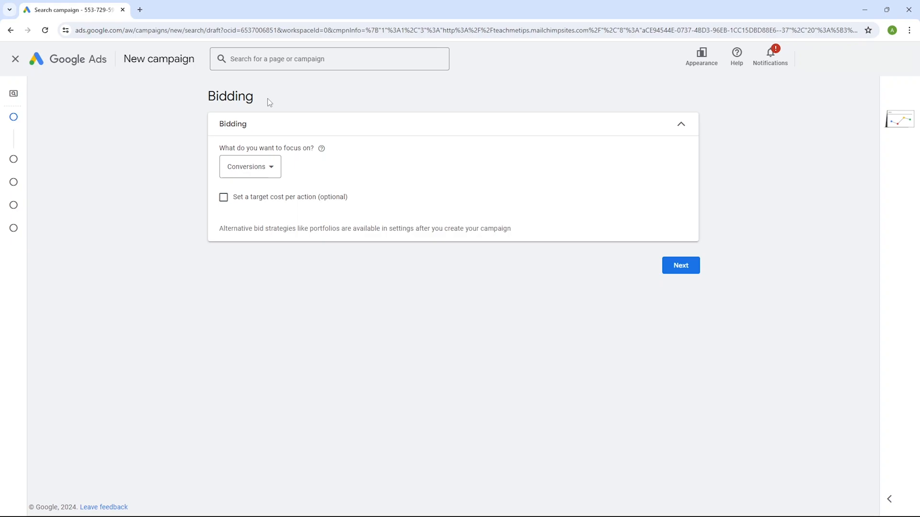
Set the bidding focus to Clicks with a maximum CPC bid limit of ₹50 and continue to the campaign settings.
click(270, 164)
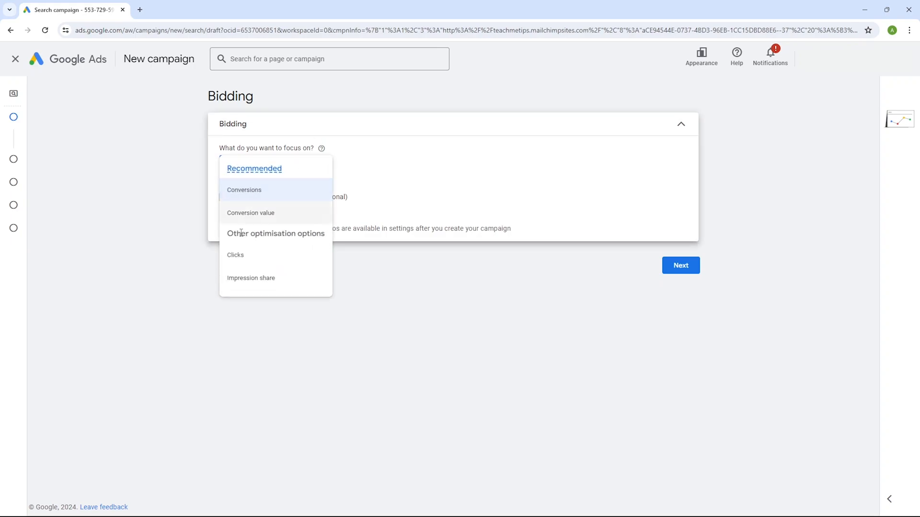
click(249, 255)
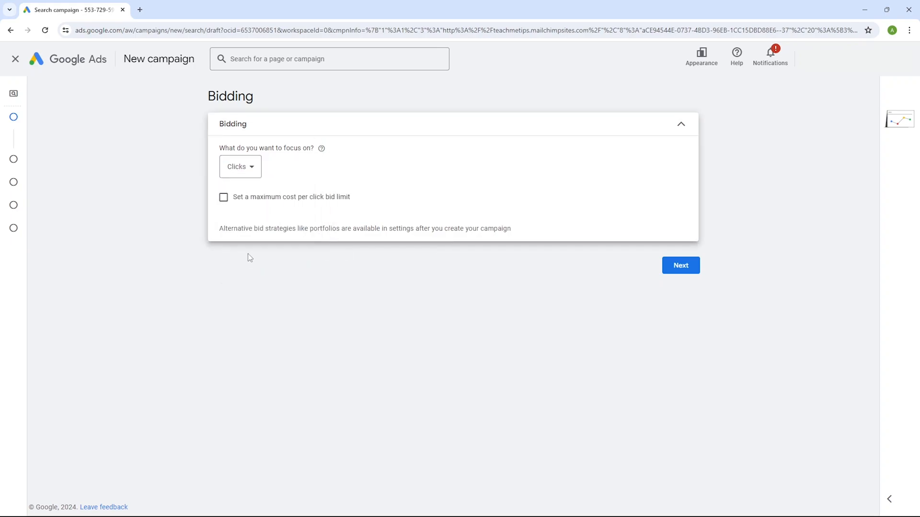
click(224, 198)
click(273, 233)
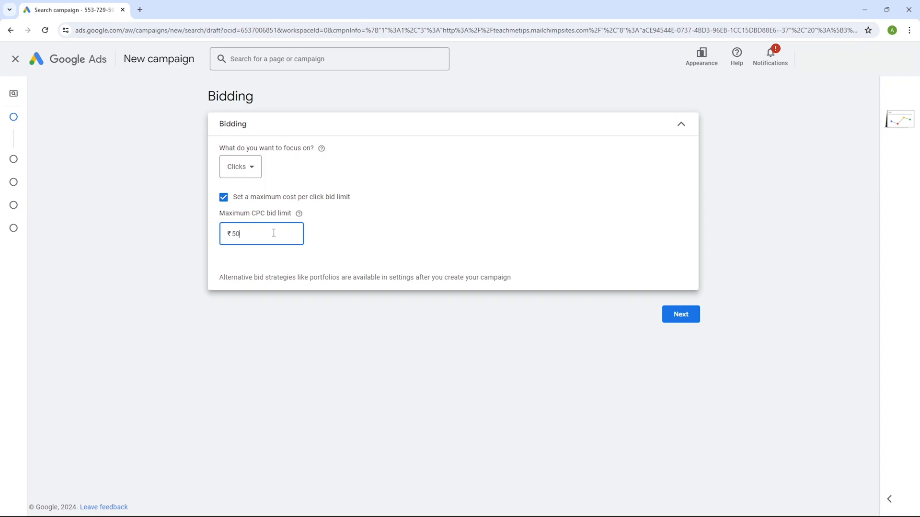
click(673, 318)
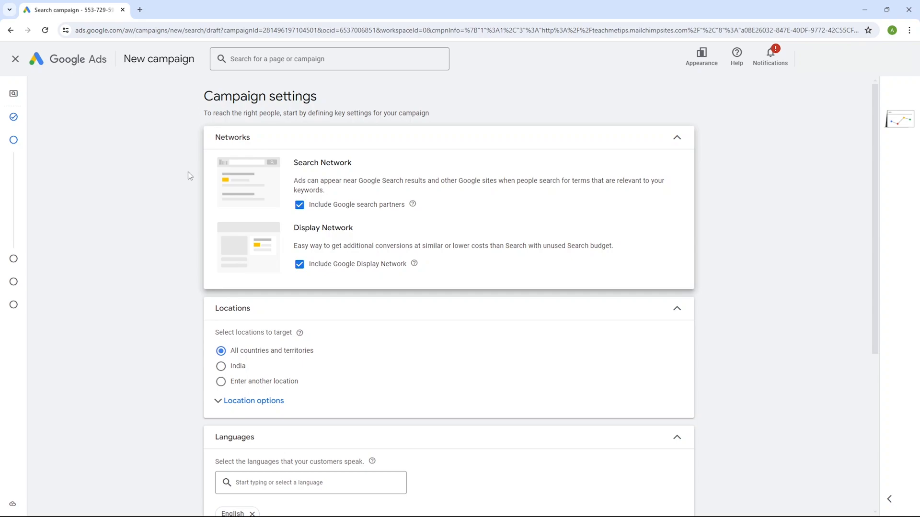
Exclude the Google Display Network and Google search partners from the campaign's networks.
click(299, 265)
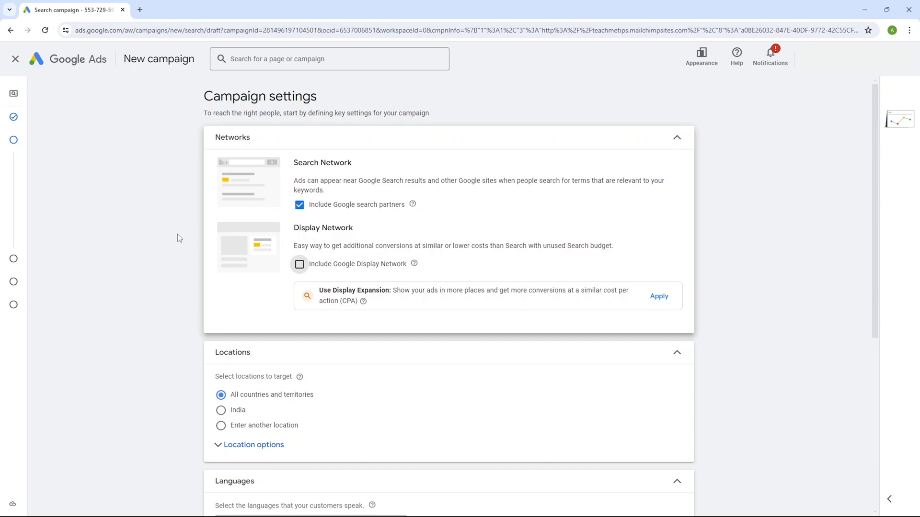
click(299, 206)
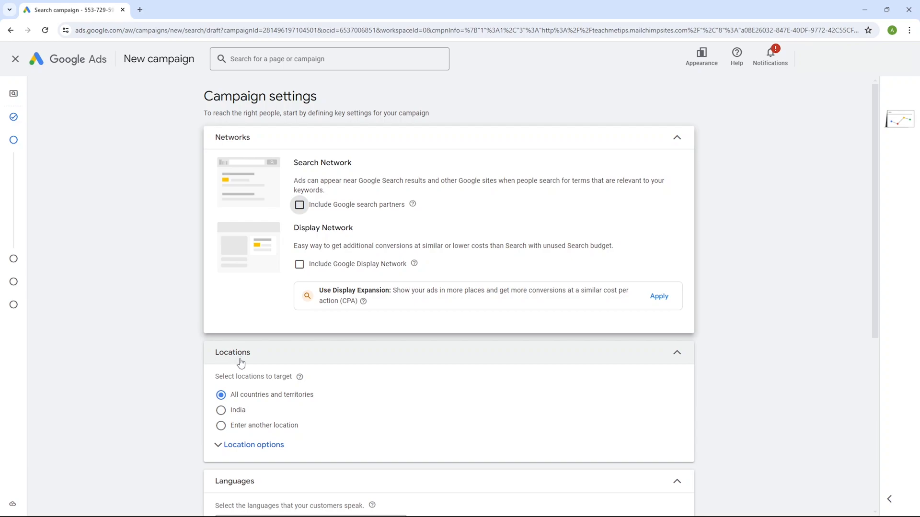
Choose to enter another location and target the country United States.
scroll(250, 364, down, 1)
click(248, 380)
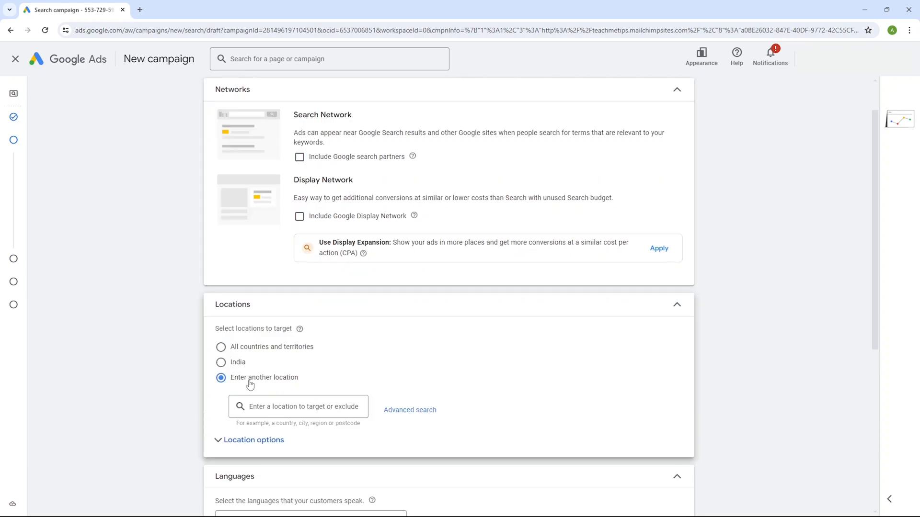
click(292, 404)
text(us)
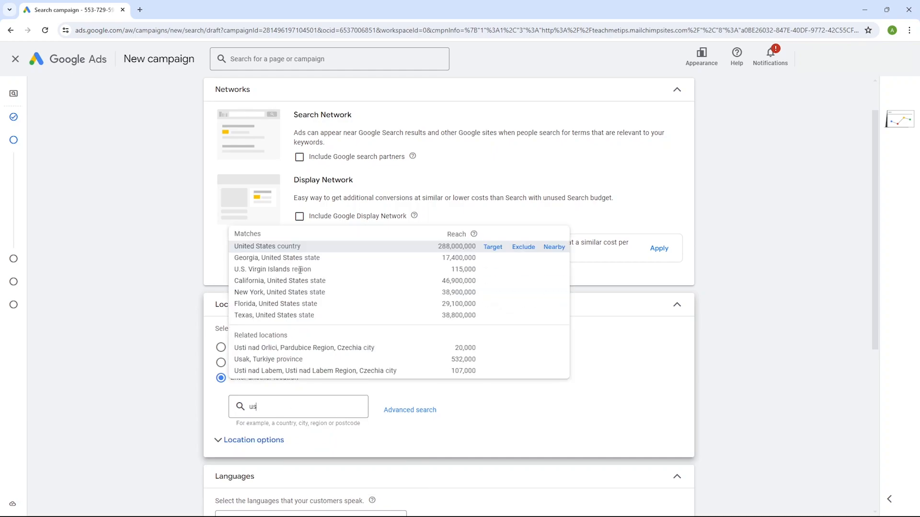
click(301, 247)
Restrict the location targeting to Presence: people in or regularly in the targeted locations.
scroll(330, 307, down, 2)
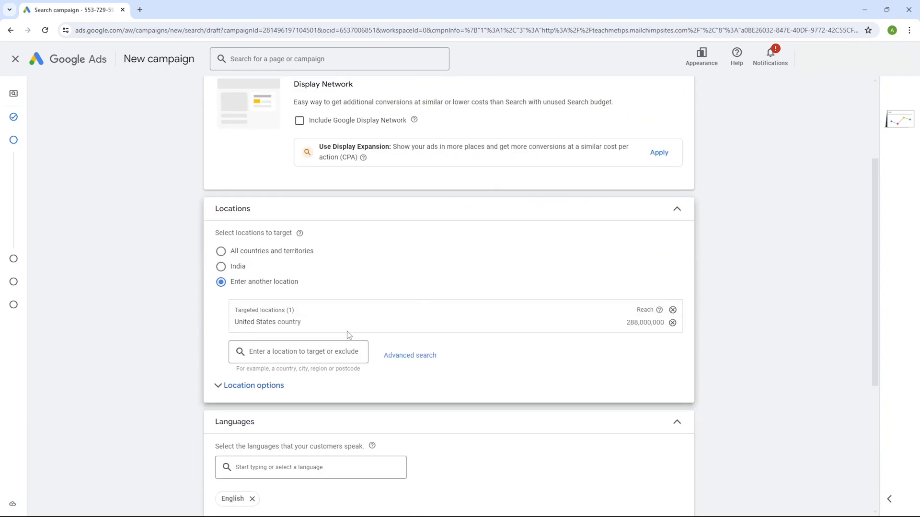
click(255, 391)
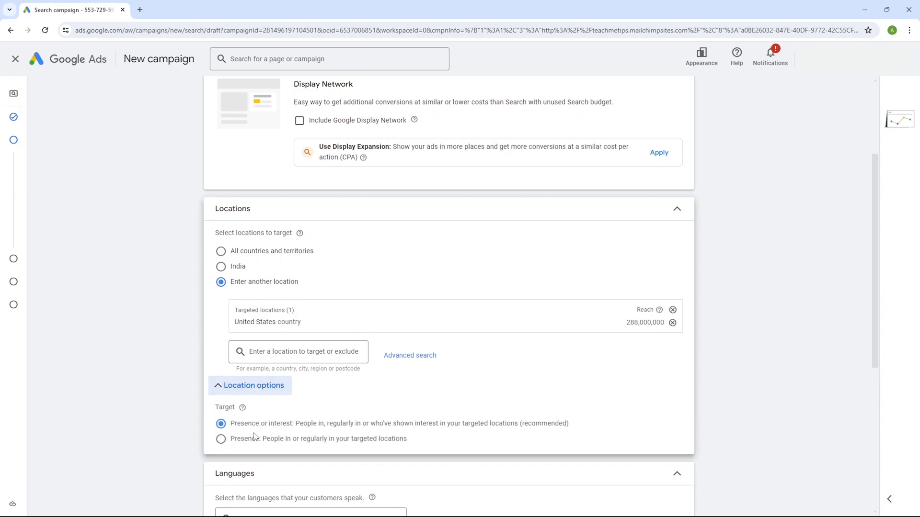
click(221, 439)
Show the additional campaign settings below the broad match keyword section and continue to the keywords and ads.
scroll(201, 421, down, 3)
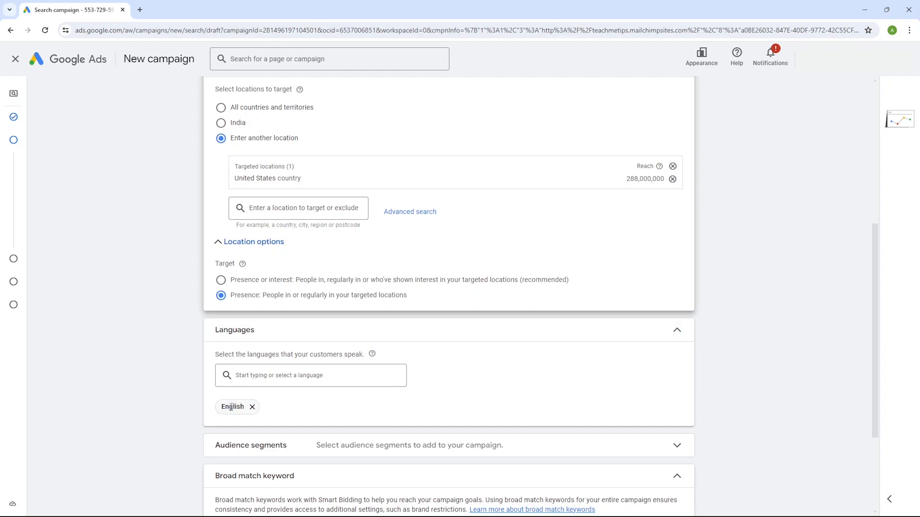
scroll(231, 408, down, 1)
scroll(185, 352, down, 2)
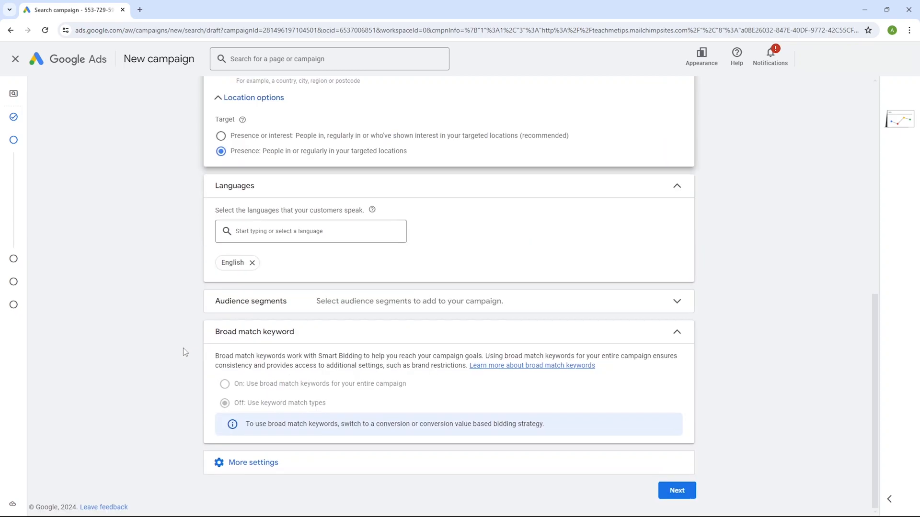
click(220, 463)
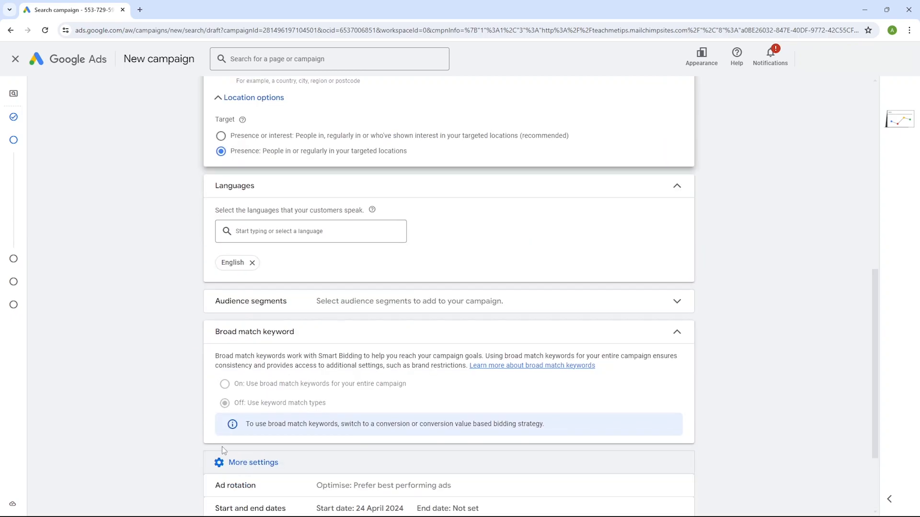
scroll(220, 443, down, 2)
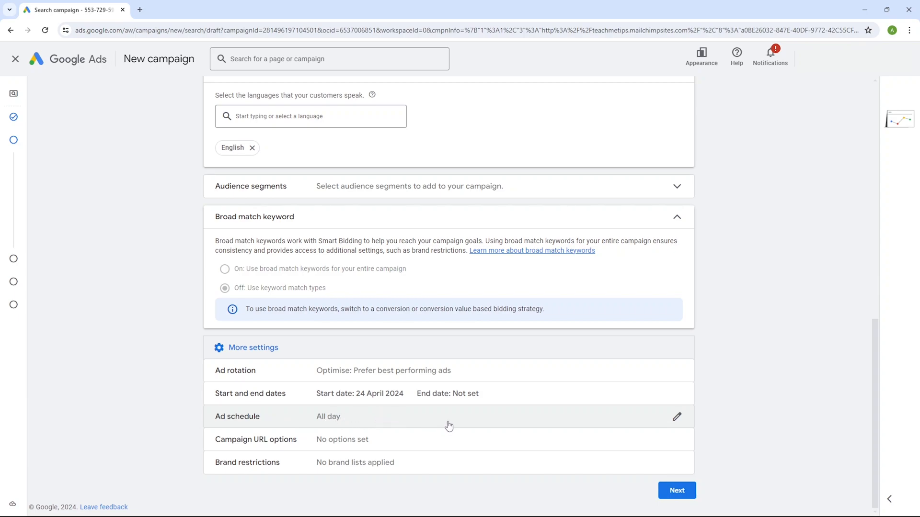
click(677, 490)
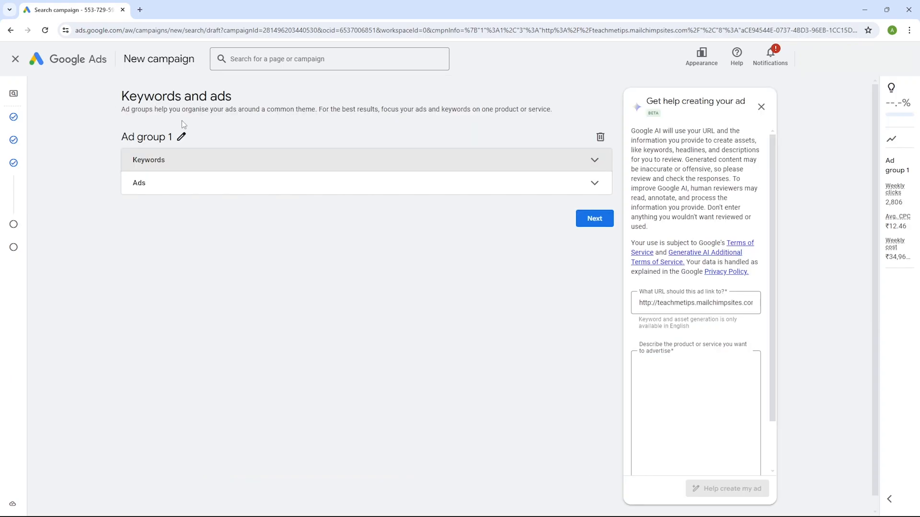
Choose to create the ad without AI help and update the keyword suggestions for the service "web developer".
click(594, 163)
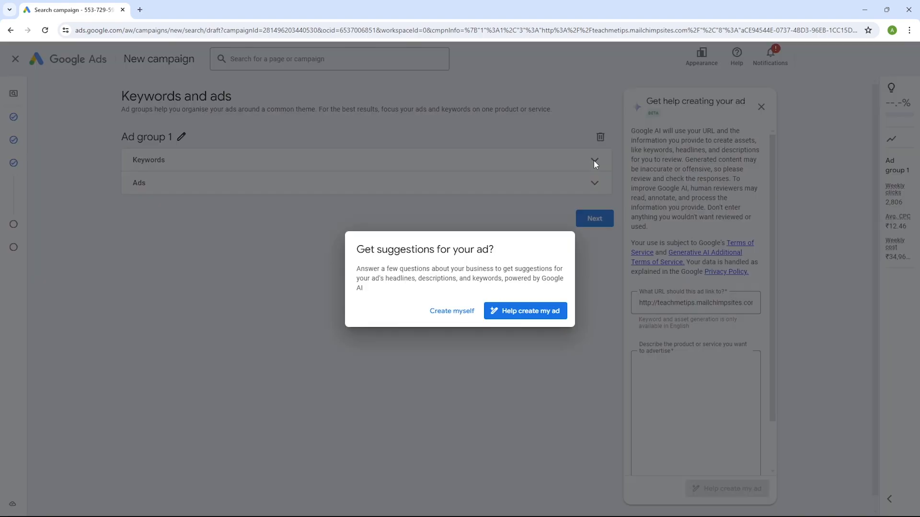
click(452, 311)
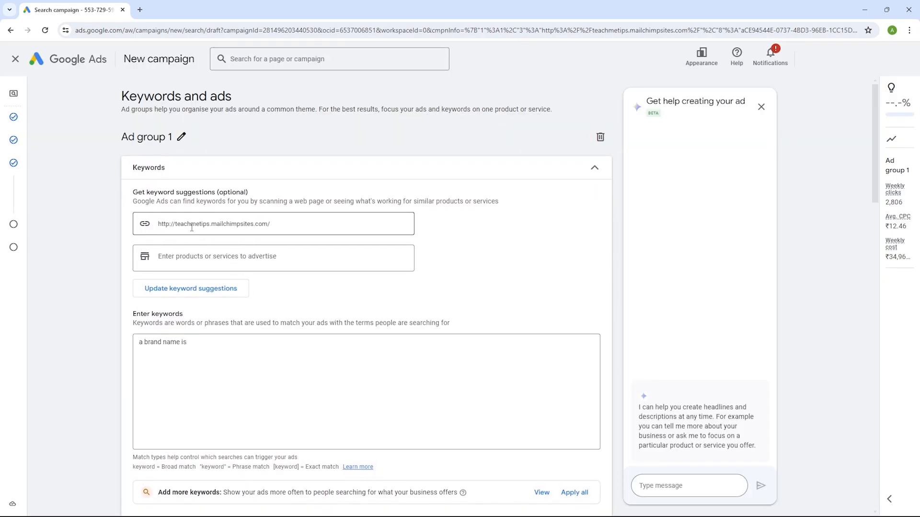
click(210, 260)
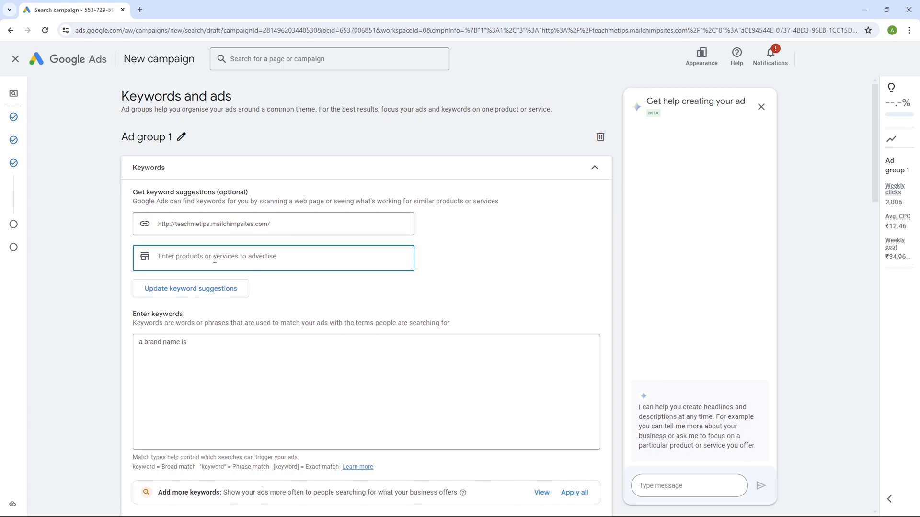
text(web developer)
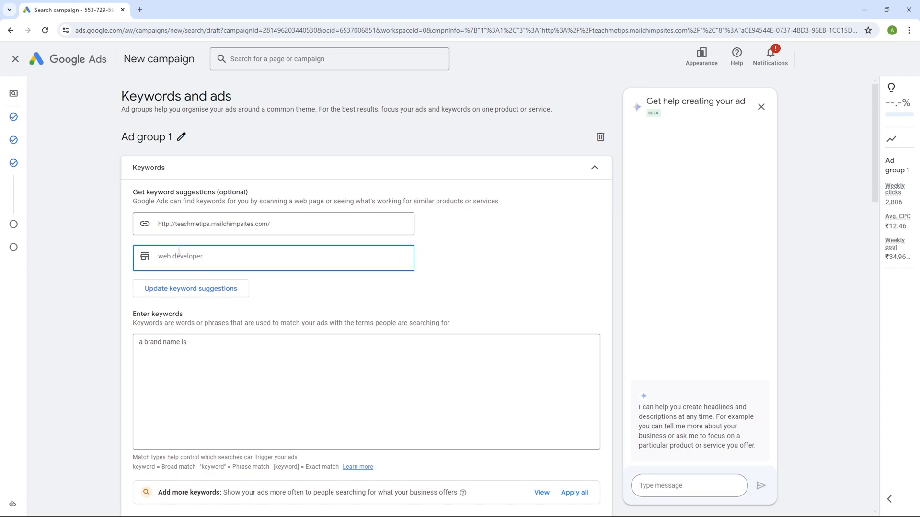
click(177, 292)
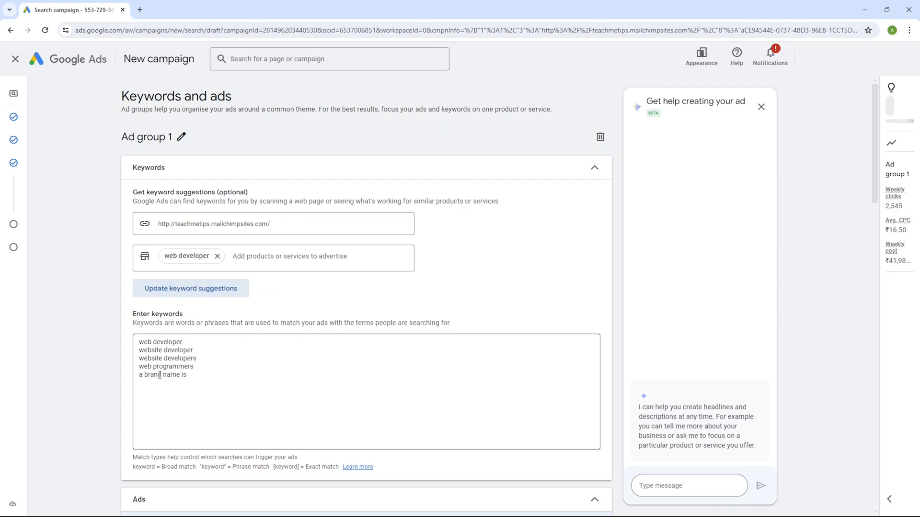
Add the ad headlines "website developer", "web service provider" and "web developer".
scroll(157, 348, down, 7)
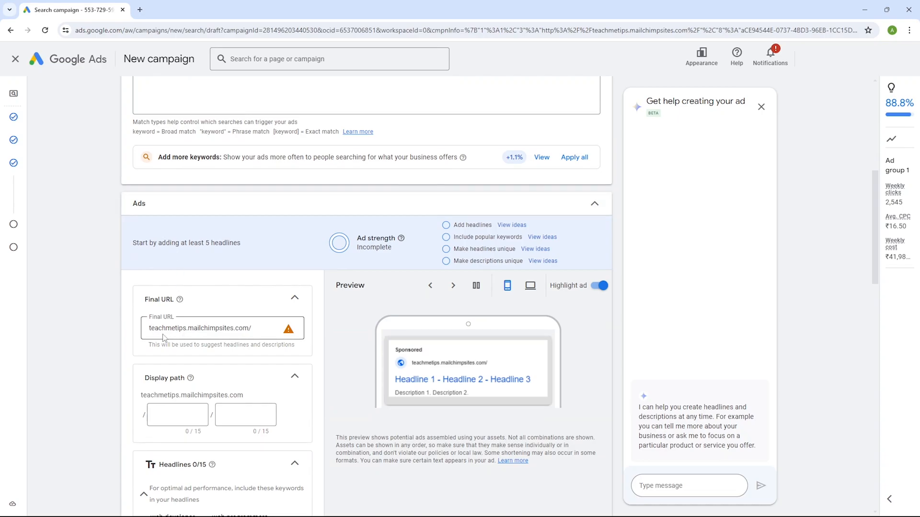
scroll(239, 327, down, 2)
scroll(194, 306, down, 4)
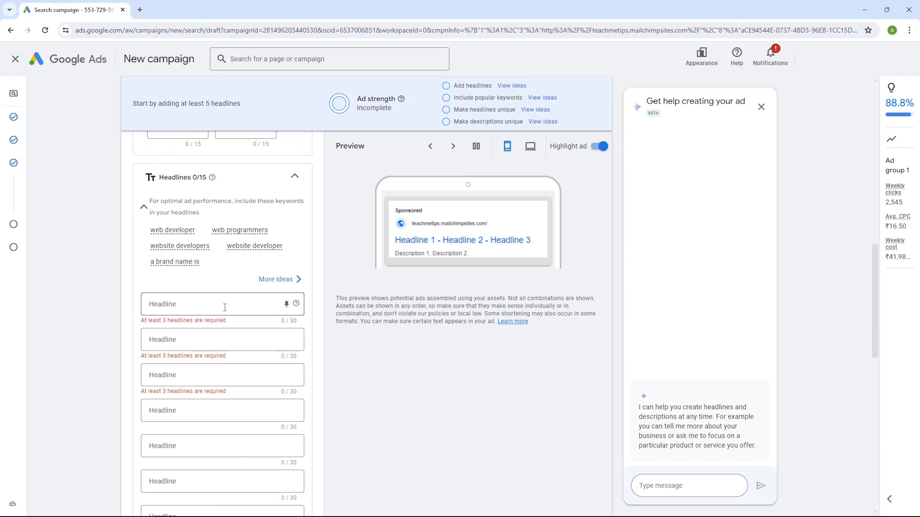
click(211, 306)
text(website developer)
click(195, 349)
text(web servi)
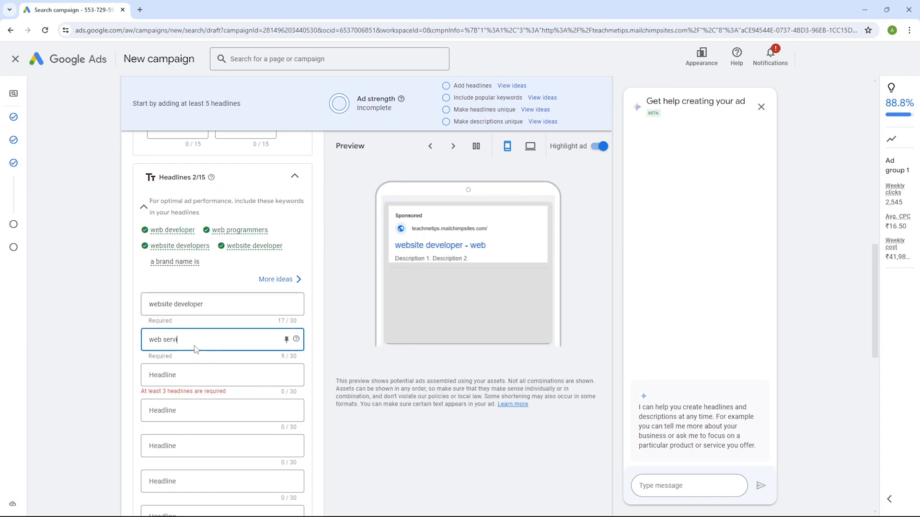
text(ce provider)
click(195, 376)
Add the ad descriptions "we are leading web service provider" and "contact us for web development".
scroll(195, 376, down, 5)
click(183, 326)
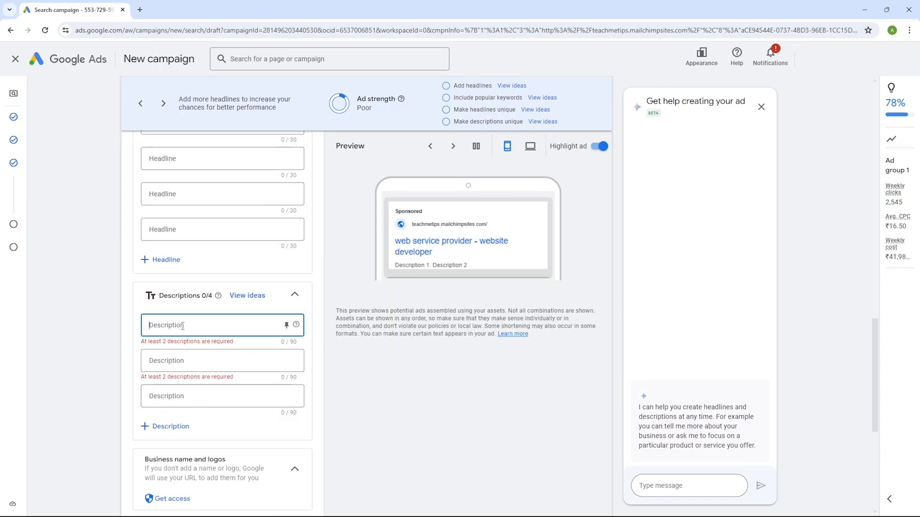
text(we are leading web service provider)
click(191, 364)
text(contac)
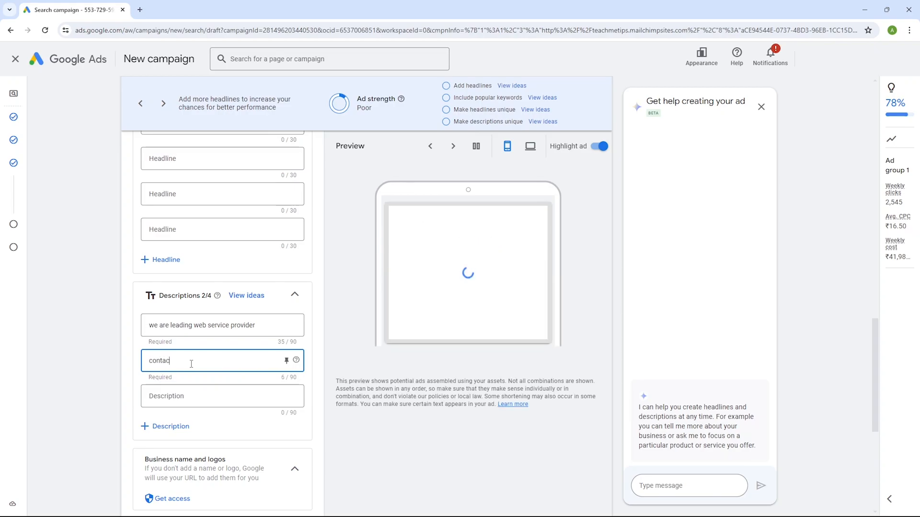
text(t us for web development)
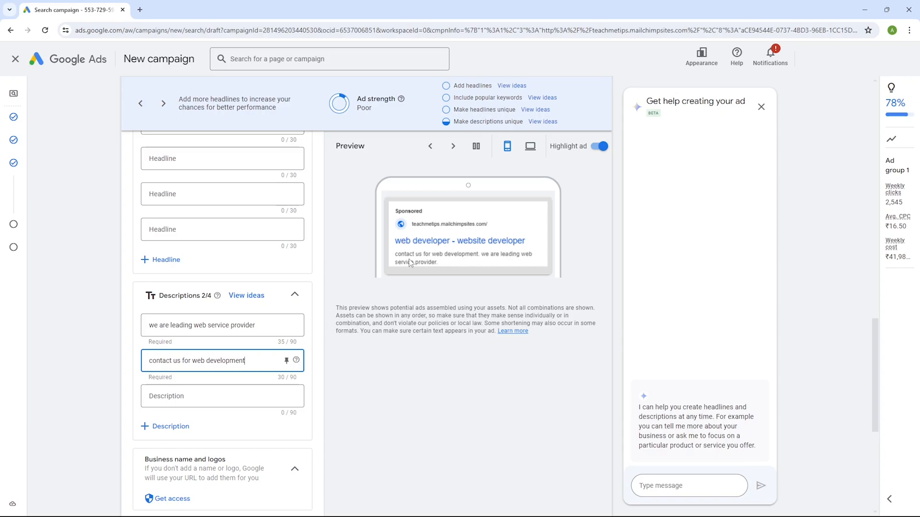
scroll(459, 259, down, 6)
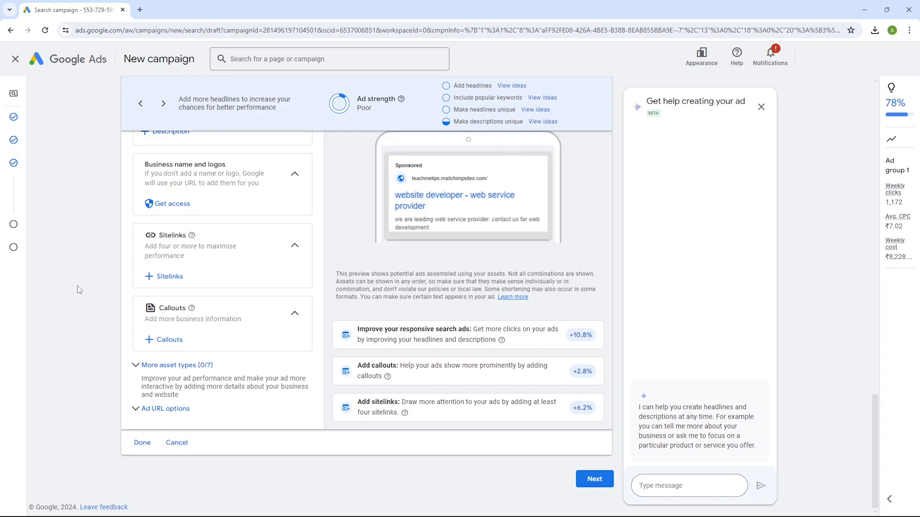
click(165, 277)
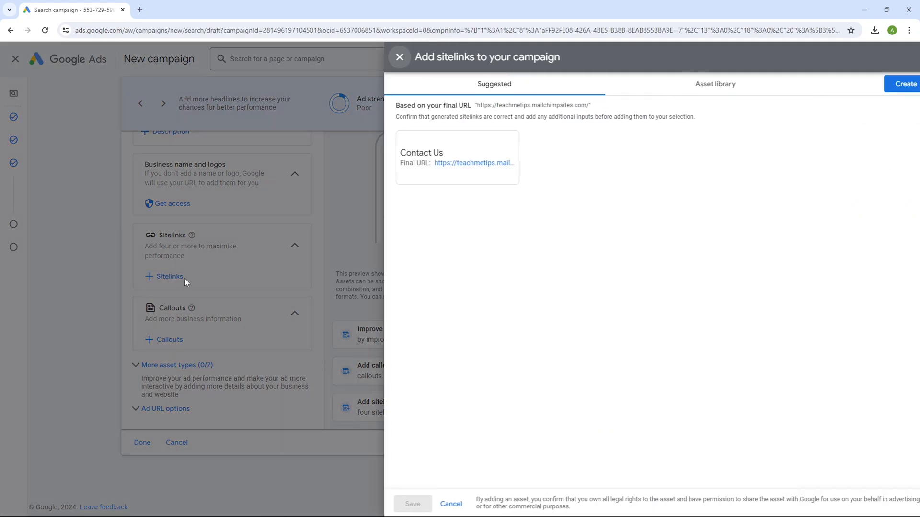
click(902, 85)
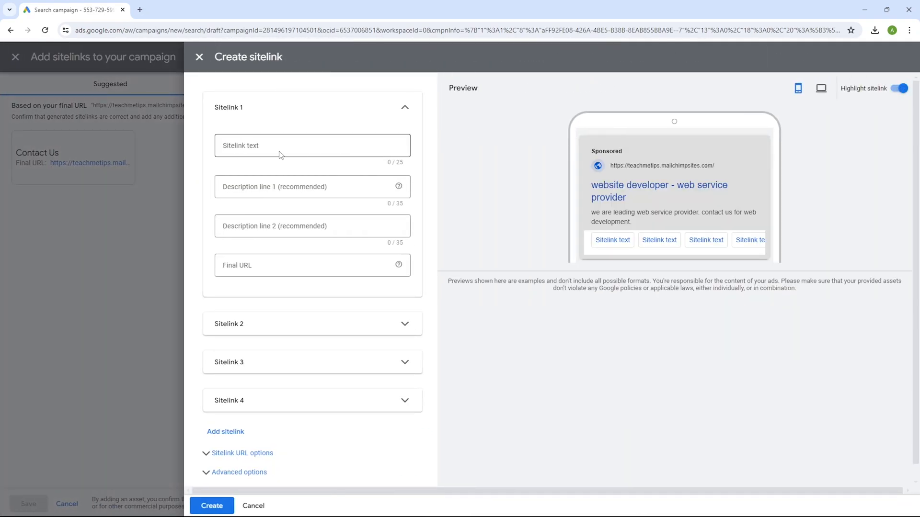
click(277, 144)
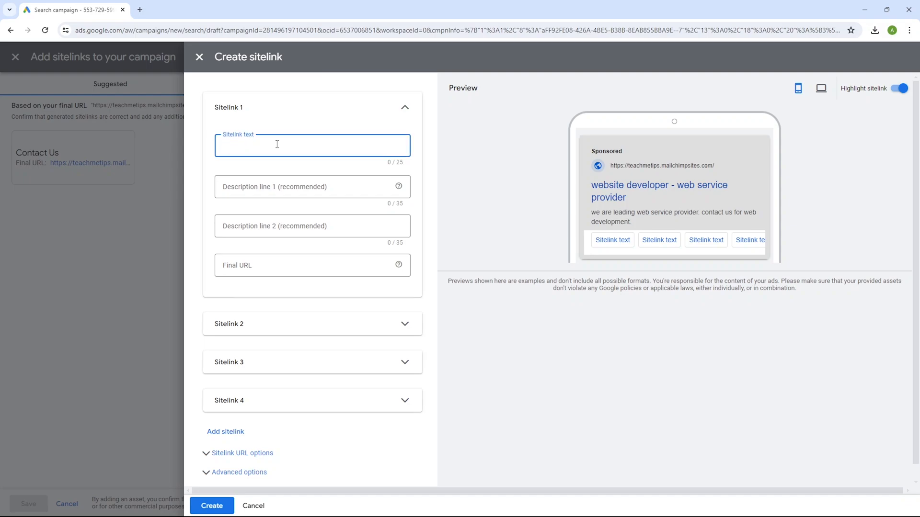
text(contact us)
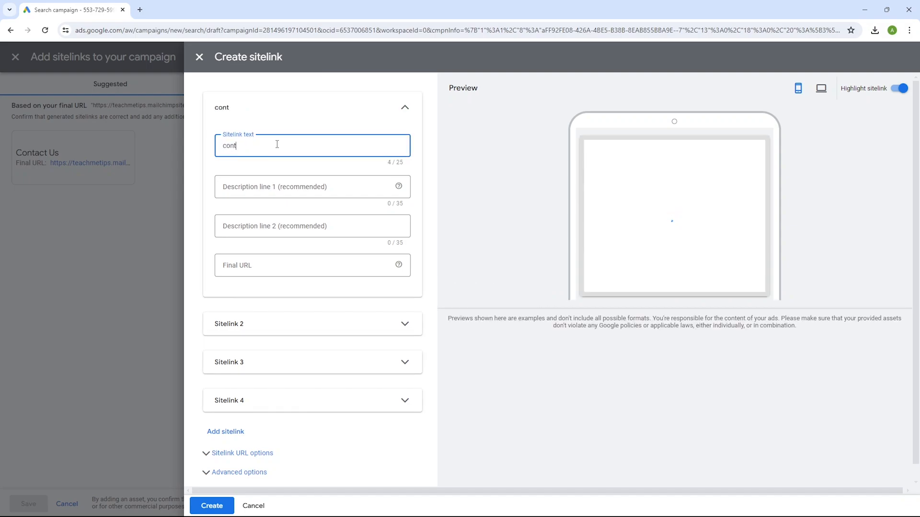
click(267, 267)
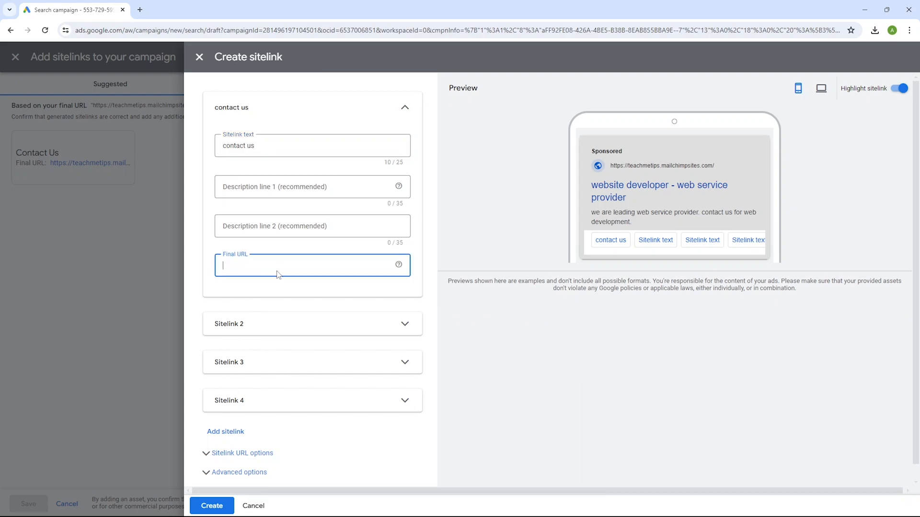
text(https://teachmetips.mailchimpsites.com/contact)
scroll(275, 282, down, 1)
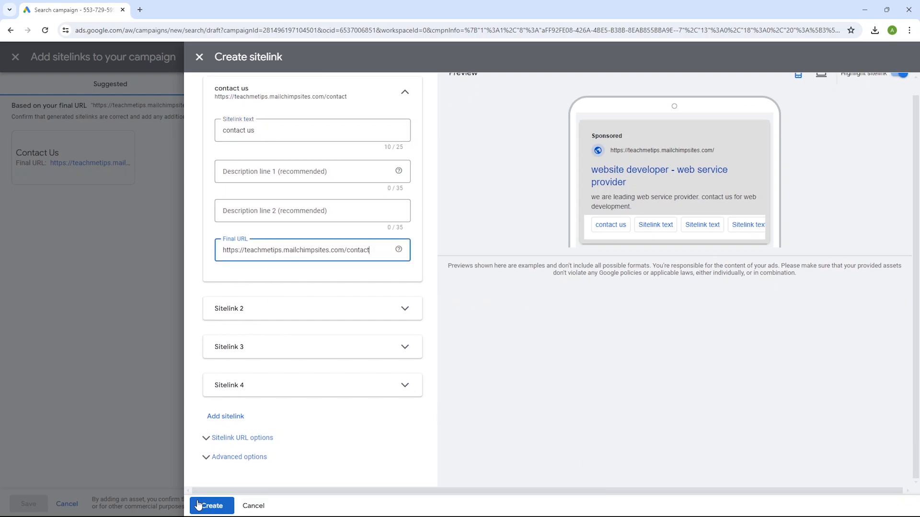
click(211, 507)
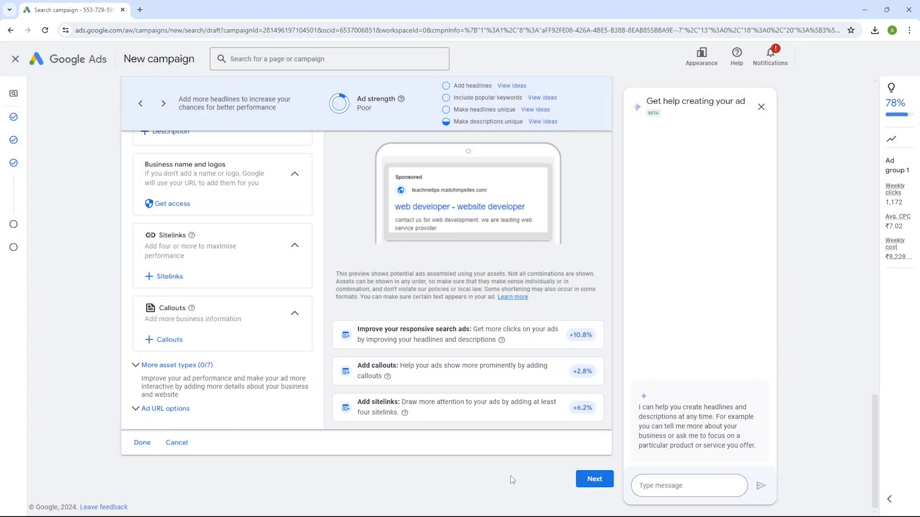
Continue to the budget, set a custom average daily budget of ₹200 and proceed to the campaign review.
click(594, 479)
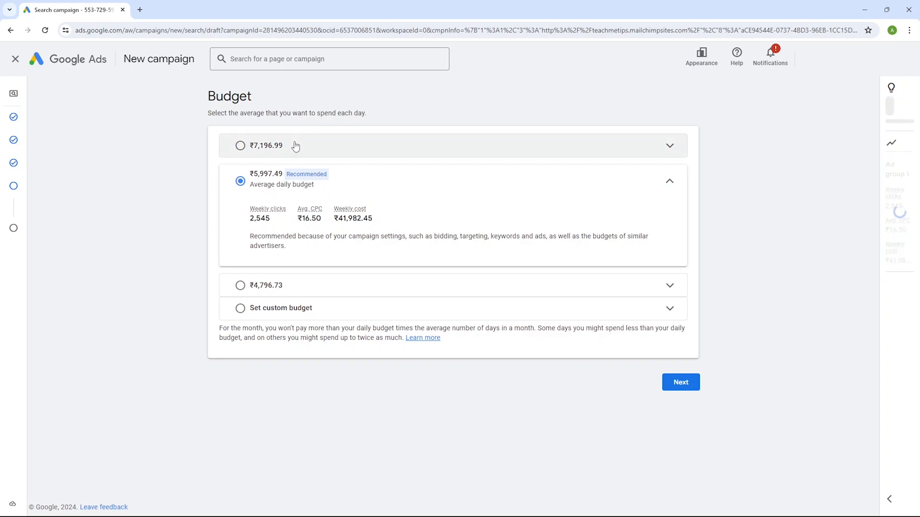
click(254, 149)
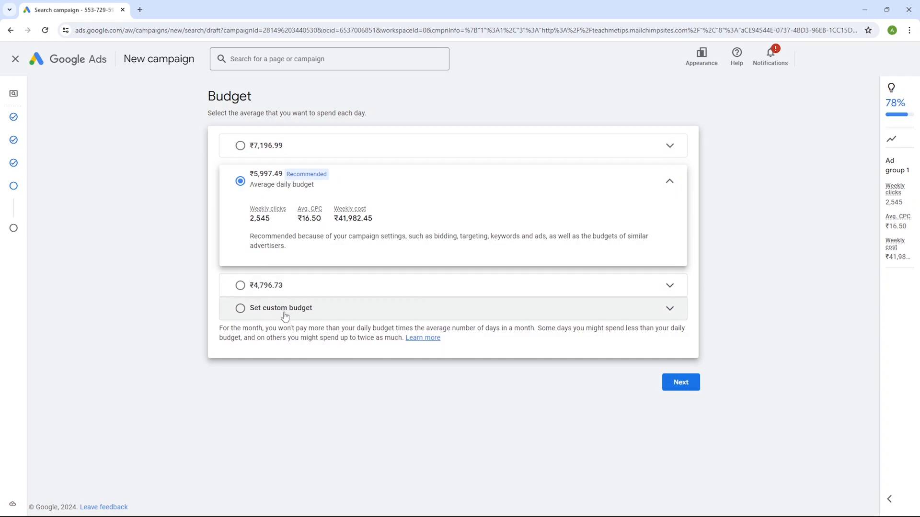
click(267, 312)
key(BackSpace)
text(200)
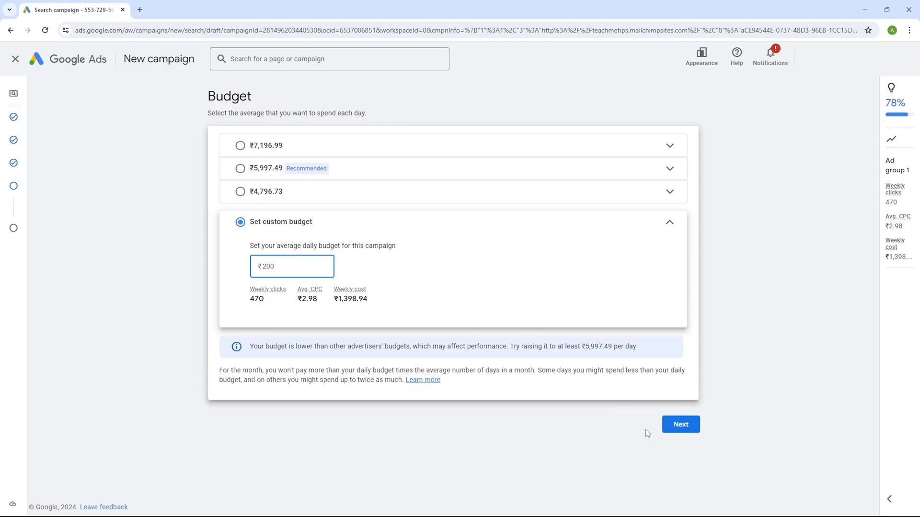
click(681, 426)
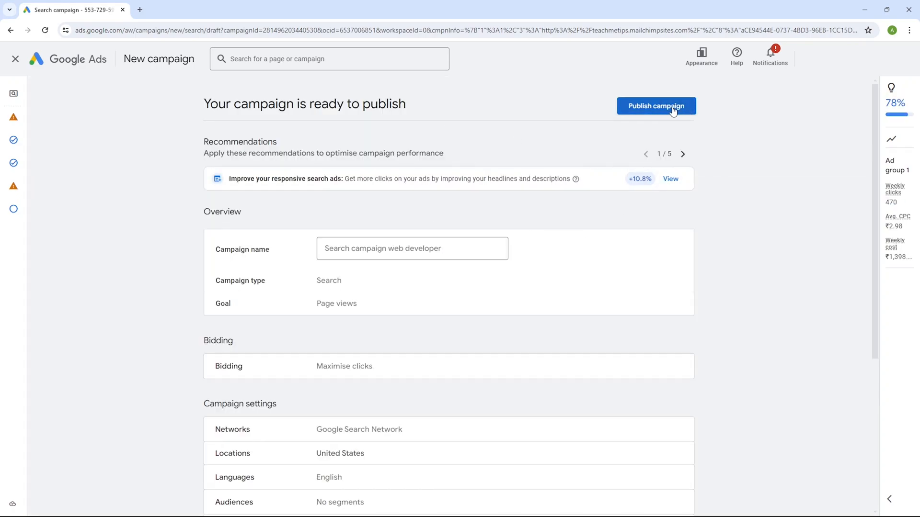
Publish the campaign and open the account's new billing setup form.
click(663, 108)
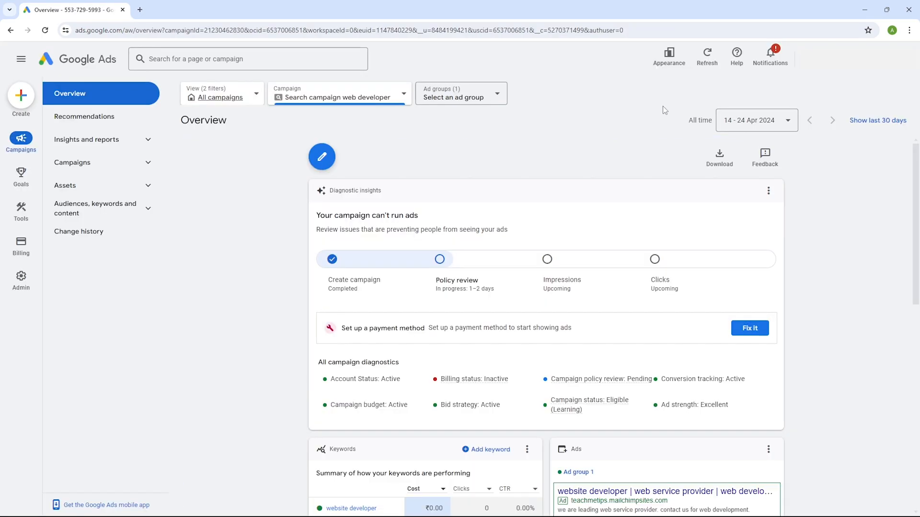
click(10, 275)
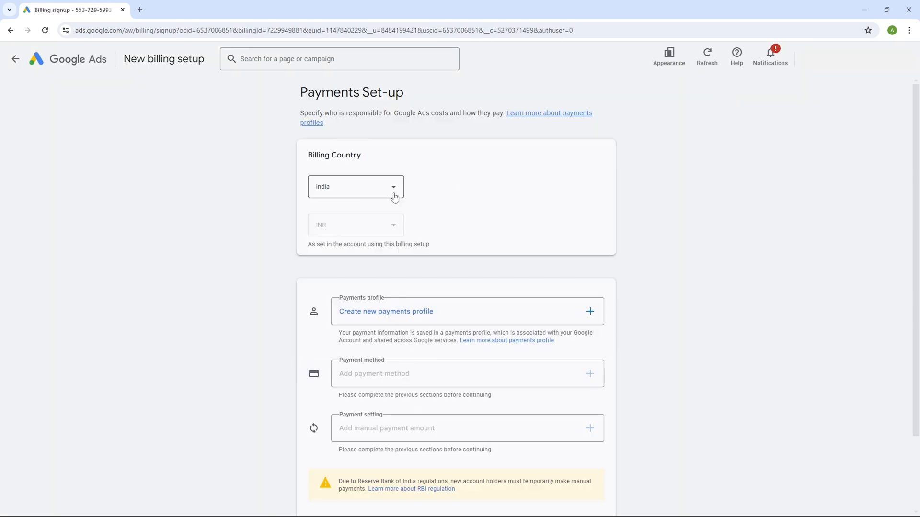
scroll(378, 268, down, 2)
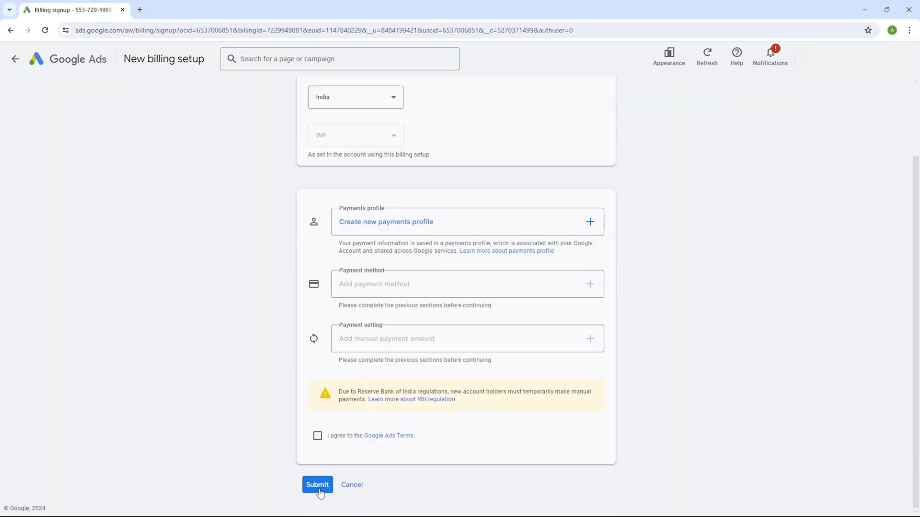